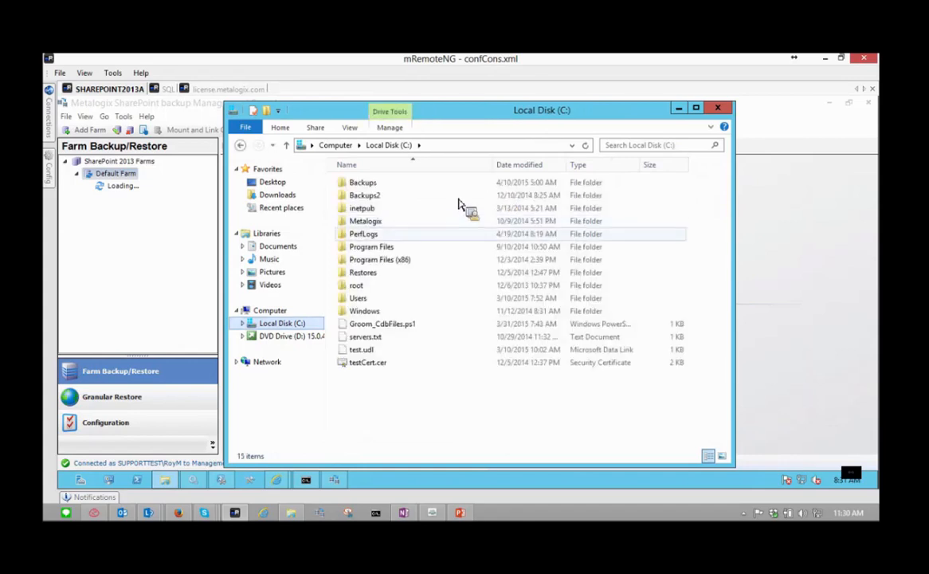
- Open the Backups folder in File Explorer and inspect its folder path
double_click(375, 186)
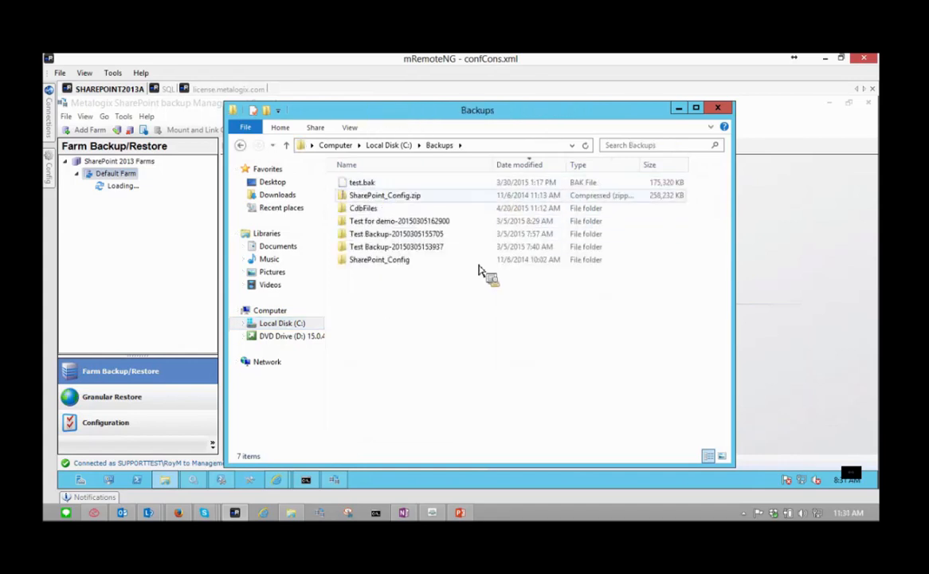
left_click(514, 148)
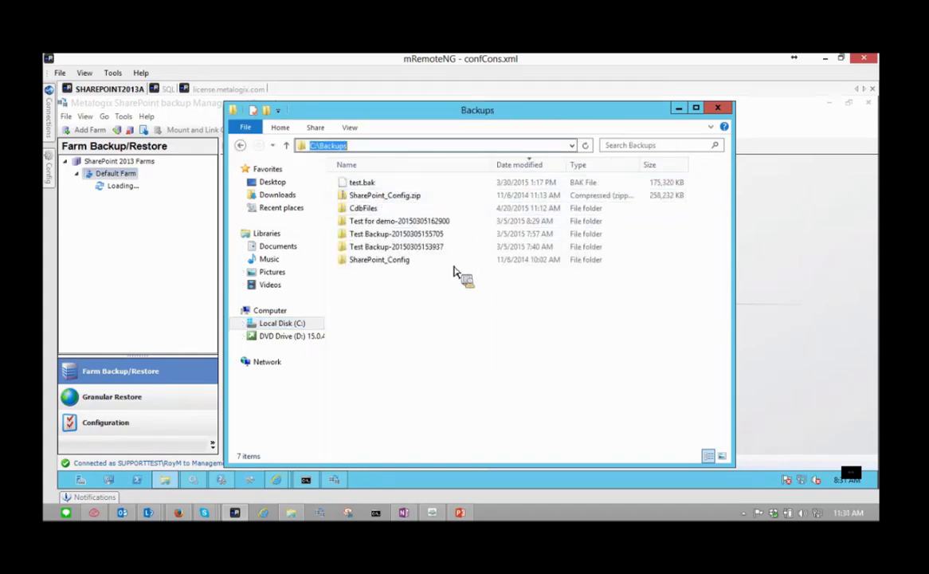
left_click(436, 369)
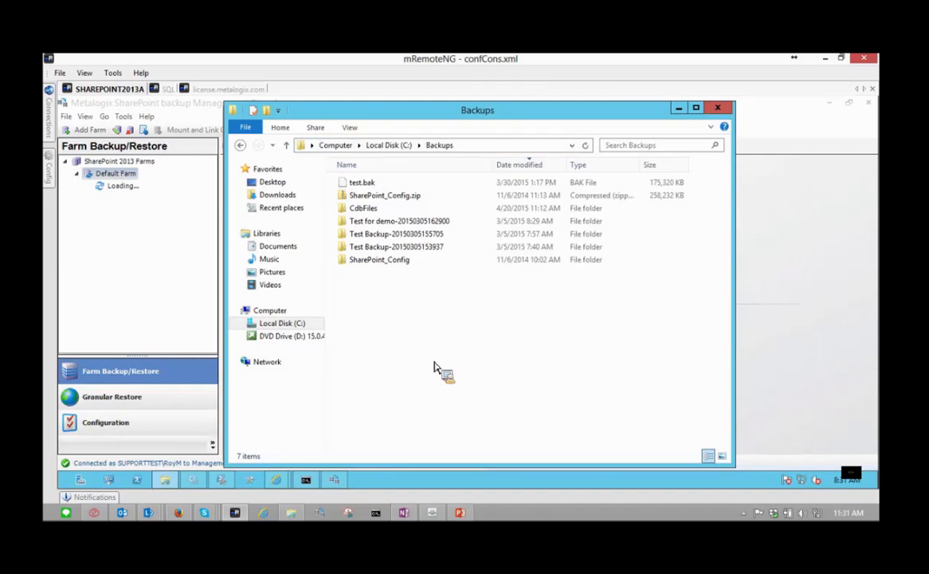
left_click_drag(436, 368, 390, 231)
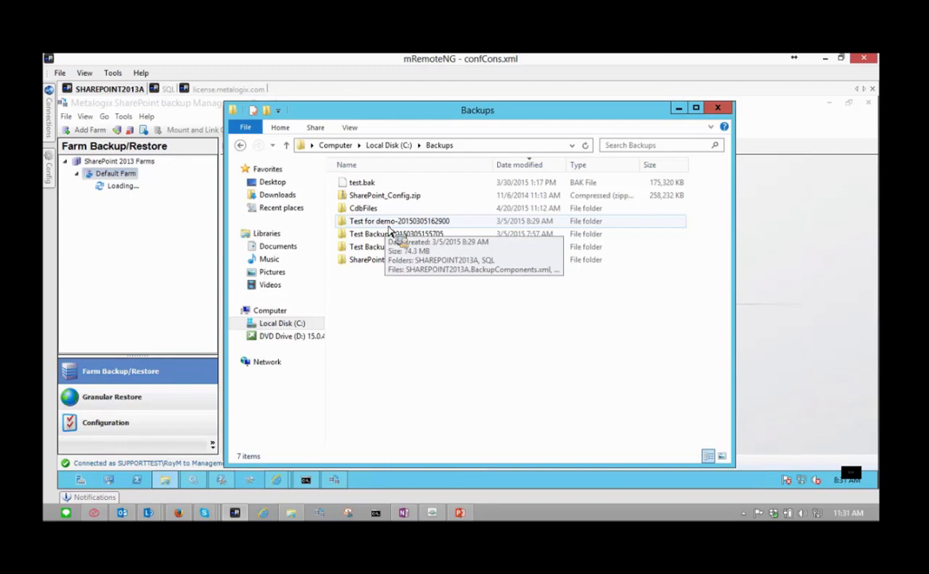
left_click_drag(390, 231, 369, 190)
- Copy the Backups share's network path \\SHAREPOINT2013A\Backups from its Sharing properties, then return to the wizard
right_click(369, 190)
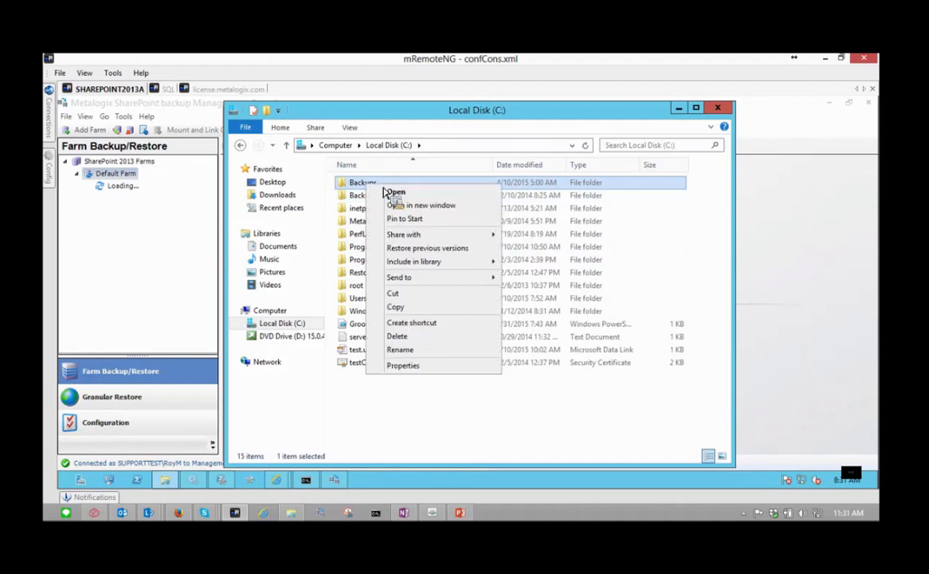
left_click(414, 368)
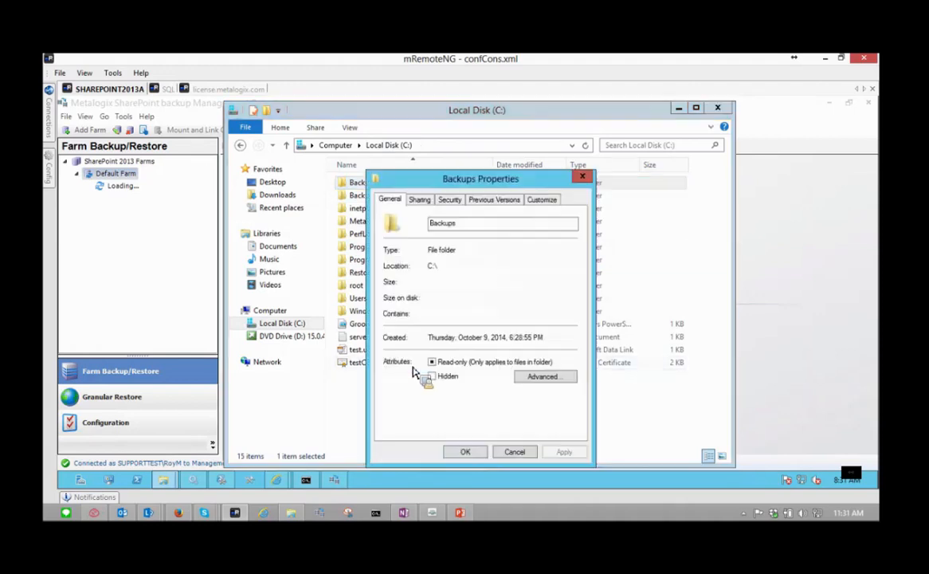
left_click(419, 200)
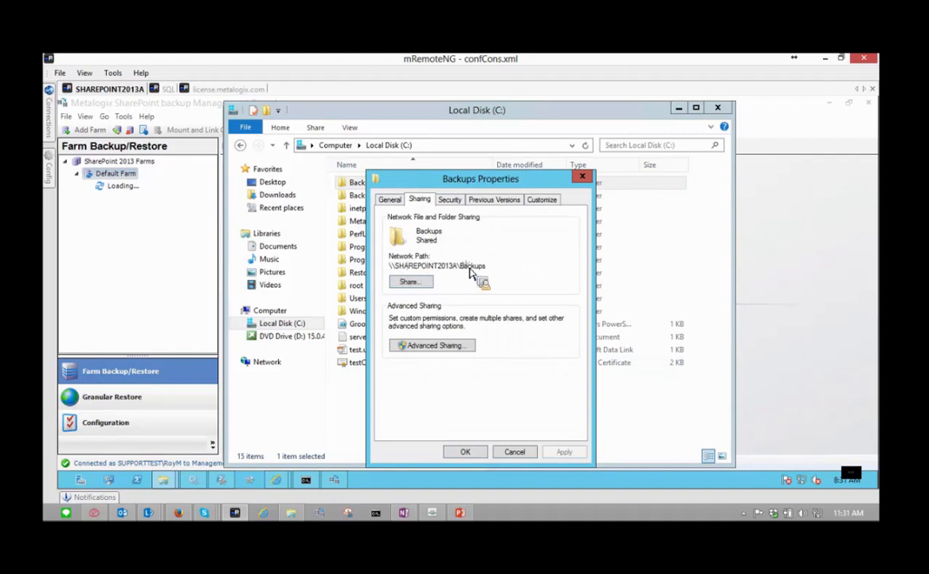
mouse_move(493, 272)
left_mouse_down()
mouse_move(388, 273)
mouse_move(490, 284)
mouse_move(461, 277)
mouse_move(512, 274)
mouse_move(494, 272)
left_mouse_up()
key("ctrl+c")
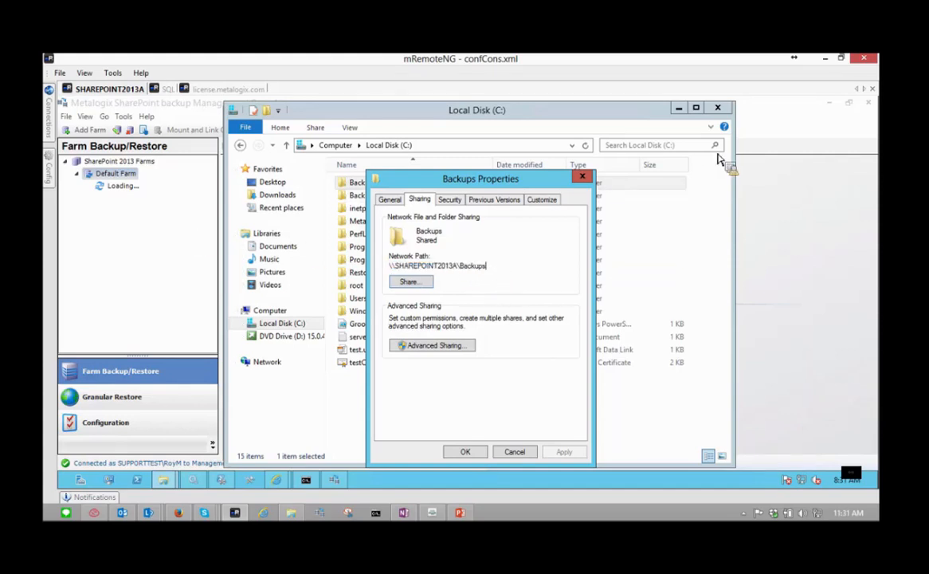
left_click(792, 226)
left_click_drag(791, 227, 372, 290)
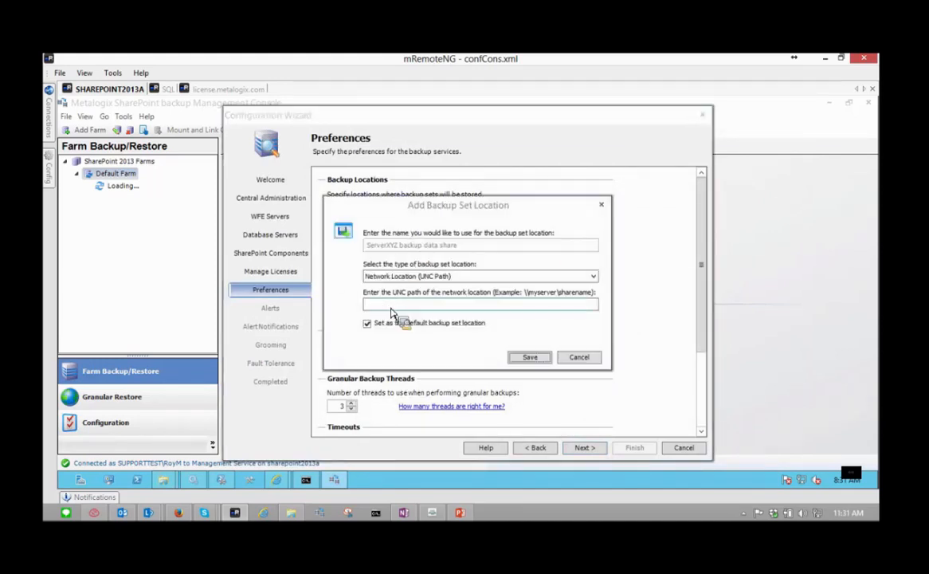
- Paste \\SHAREPOINT2013A\Backups as the UNC path, name it 'Primary Backup location', and save it as default
key("ctrl+v")
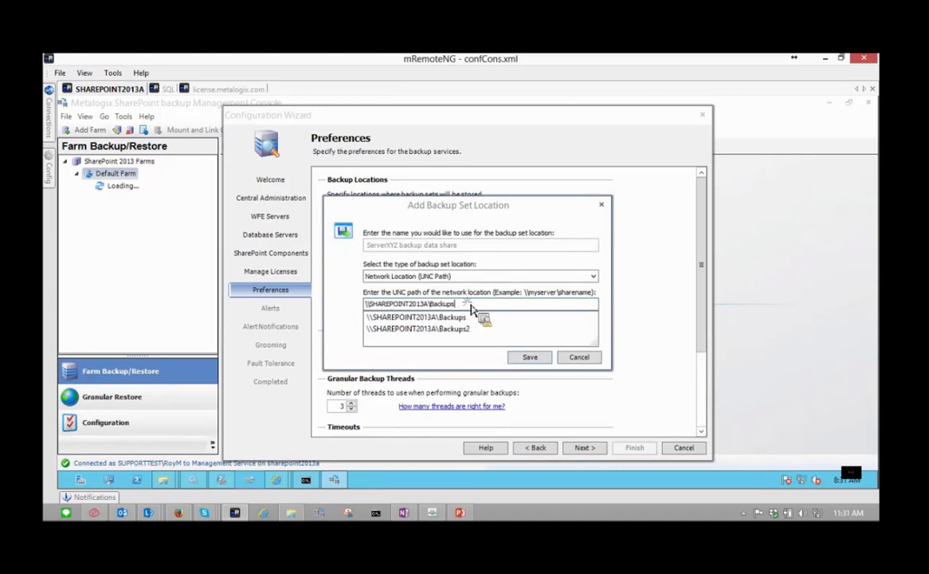
left_click(505, 212)
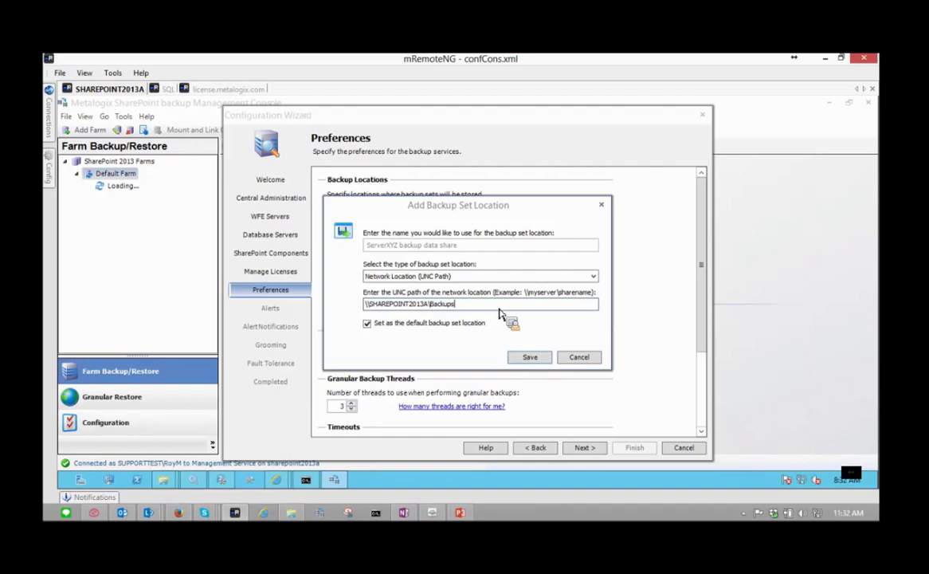
left_click(441, 247)
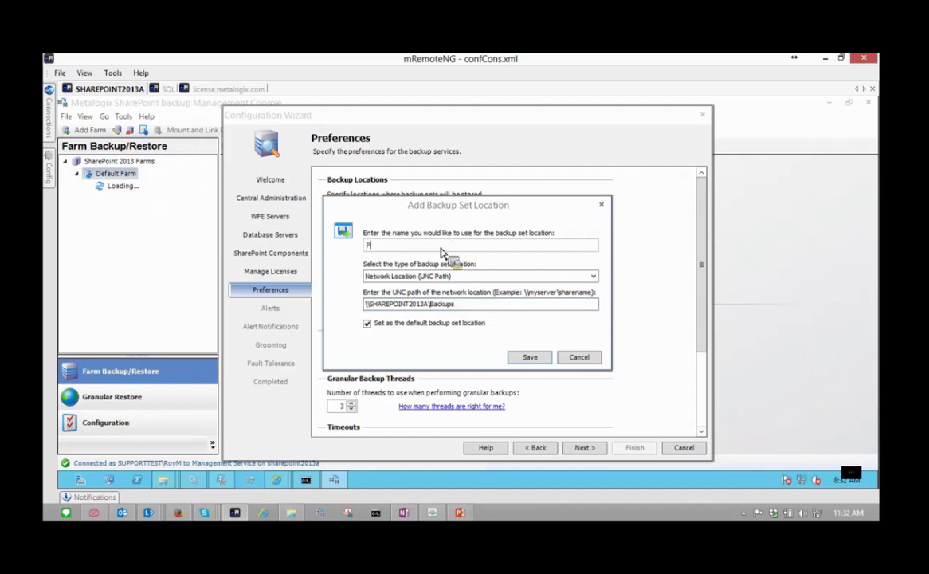
type("Primary Backup location")
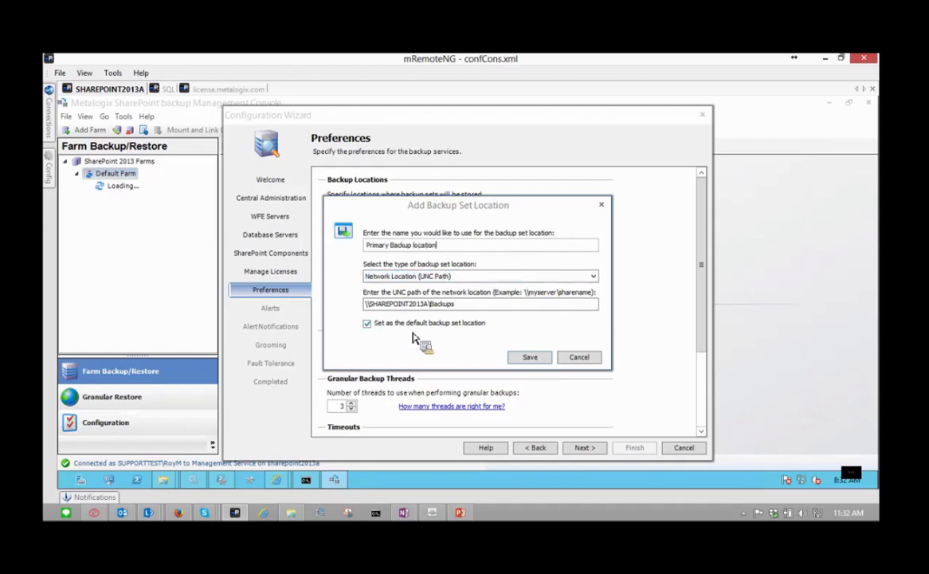
left_click(533, 361)
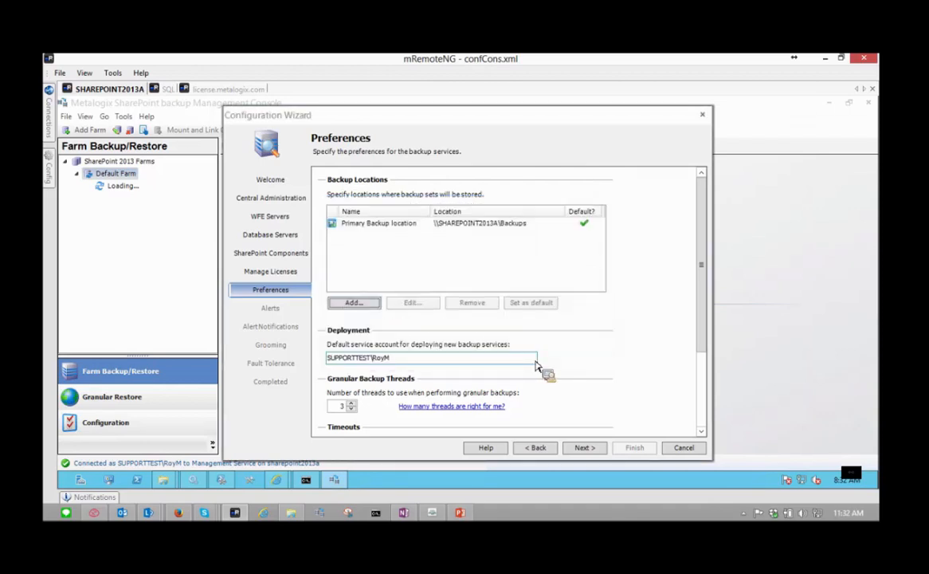
- Name the new location 'Secondary Backup Location' and keep its type as Network Location (UNC Path)
left_click(356, 307)
type("Secondary")
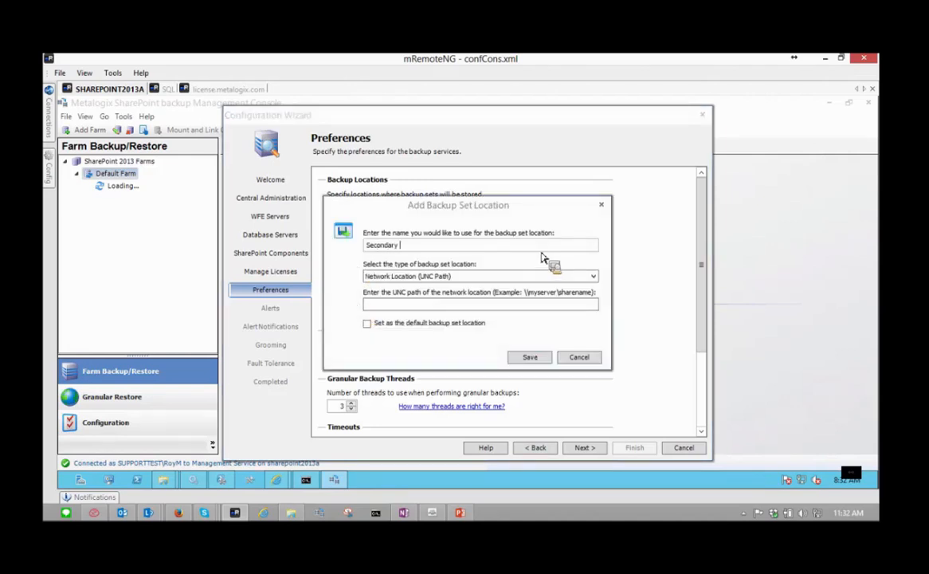
type(" Backup Location")
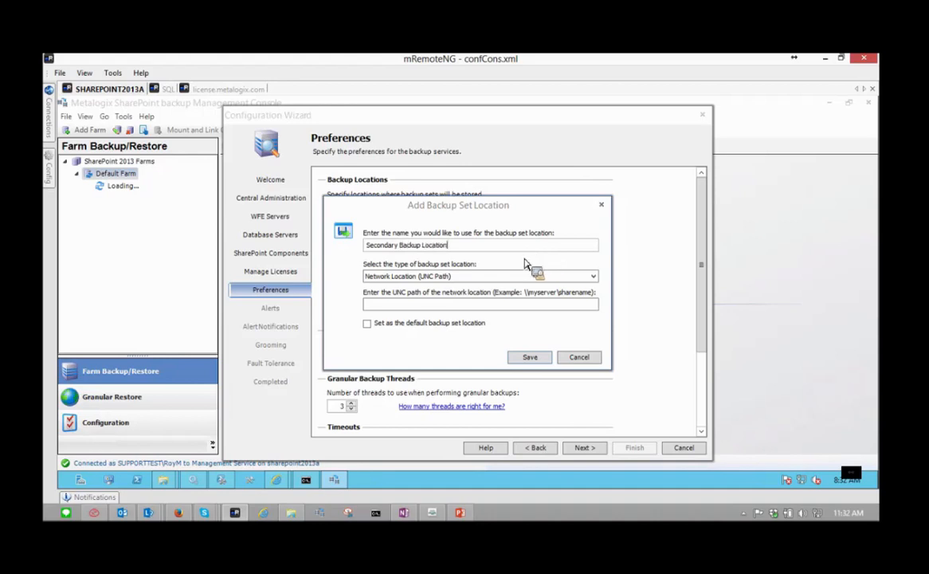
key("Tab")
left_click(588, 277)
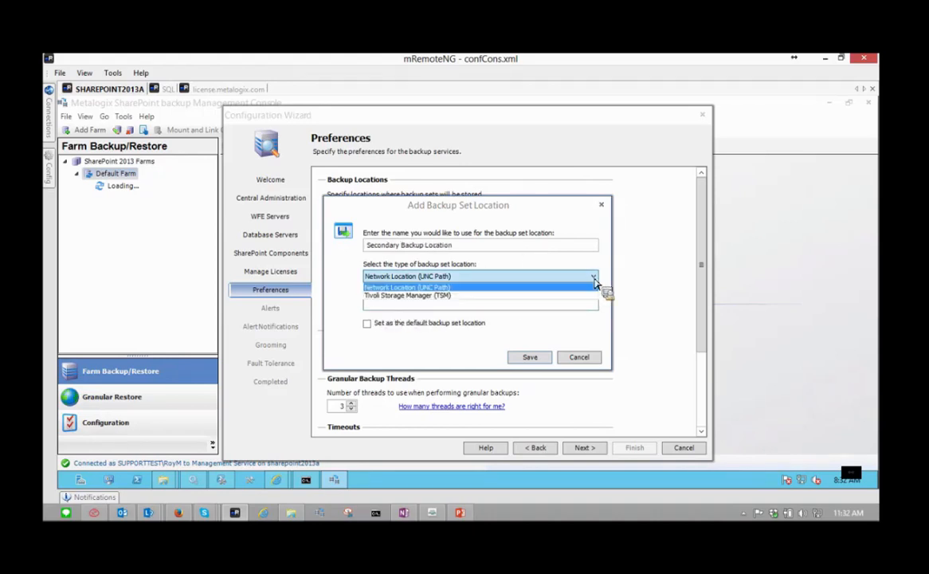
left_click(448, 301)
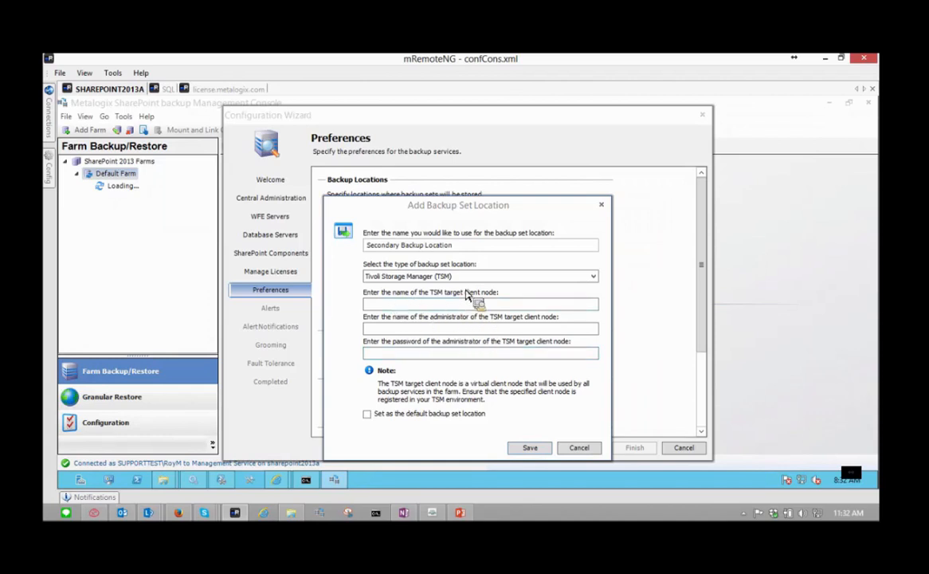
left_click(593, 276)
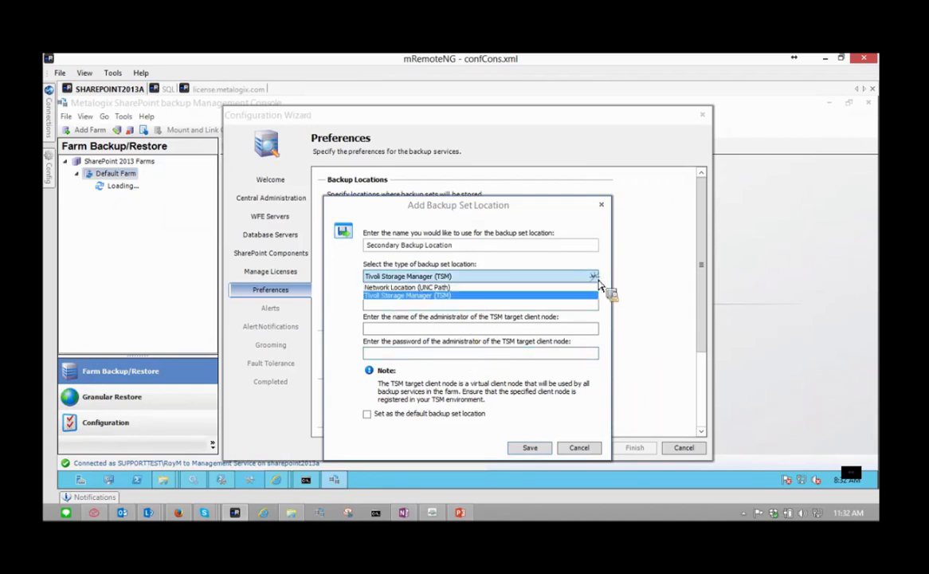
left_click(464, 287)
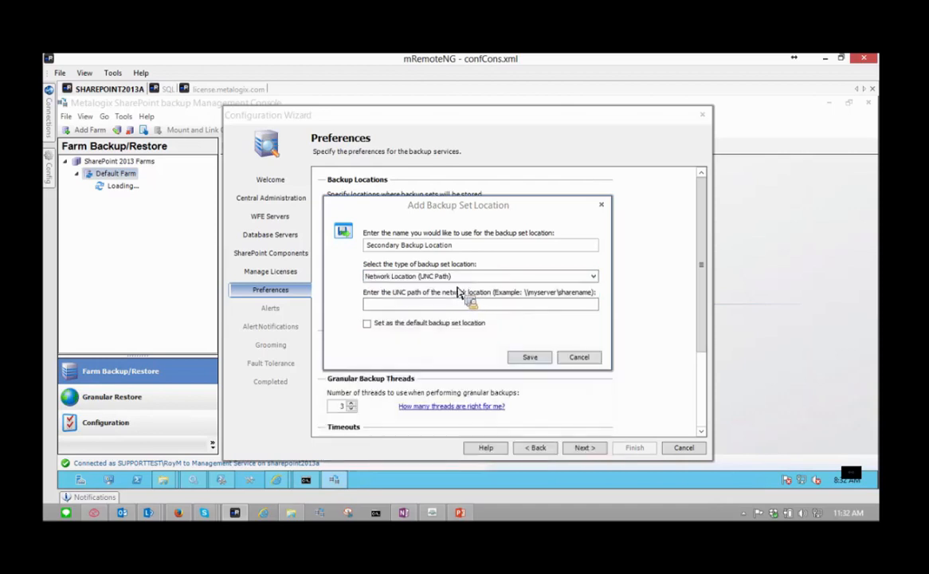
- Set its UNC path to \\SHAREPOINT2013A\Backups2 and save the location
left_click(407, 307)
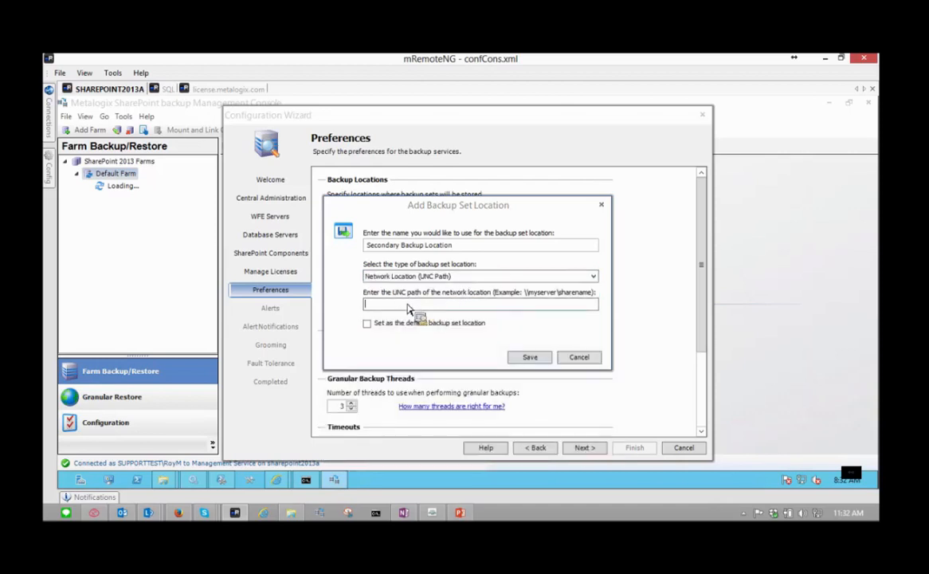
key("ctrl+v")
key("Down")
key("Down")
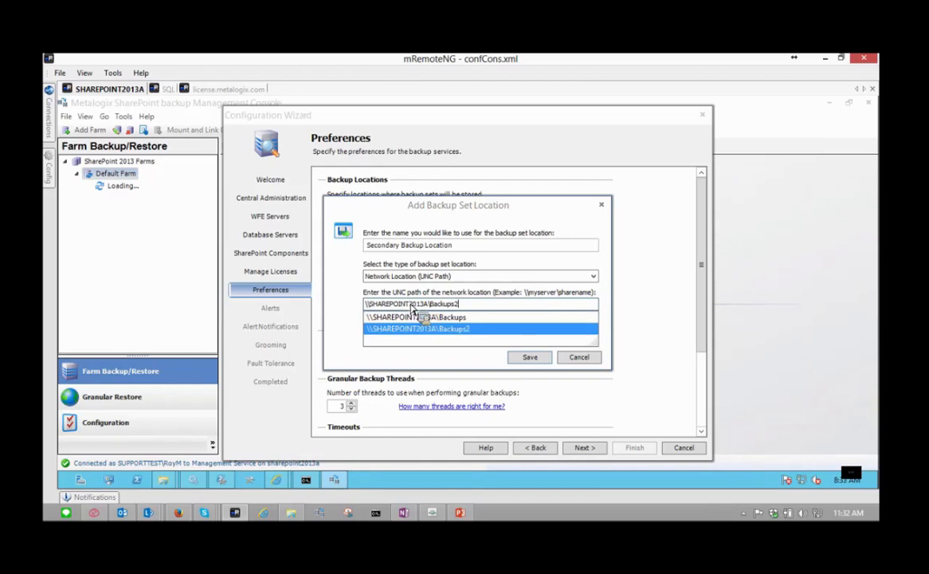
key("Return")
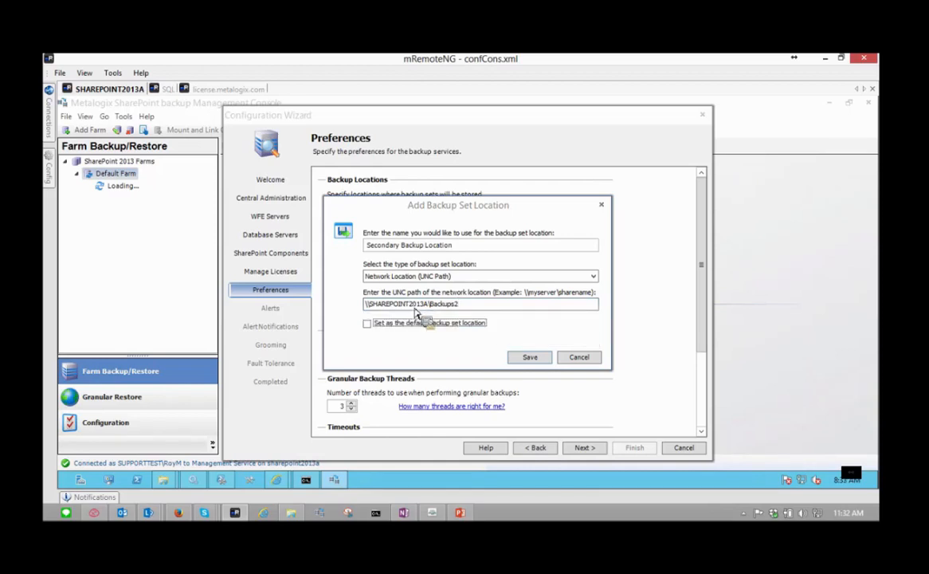
left_click(515, 359)
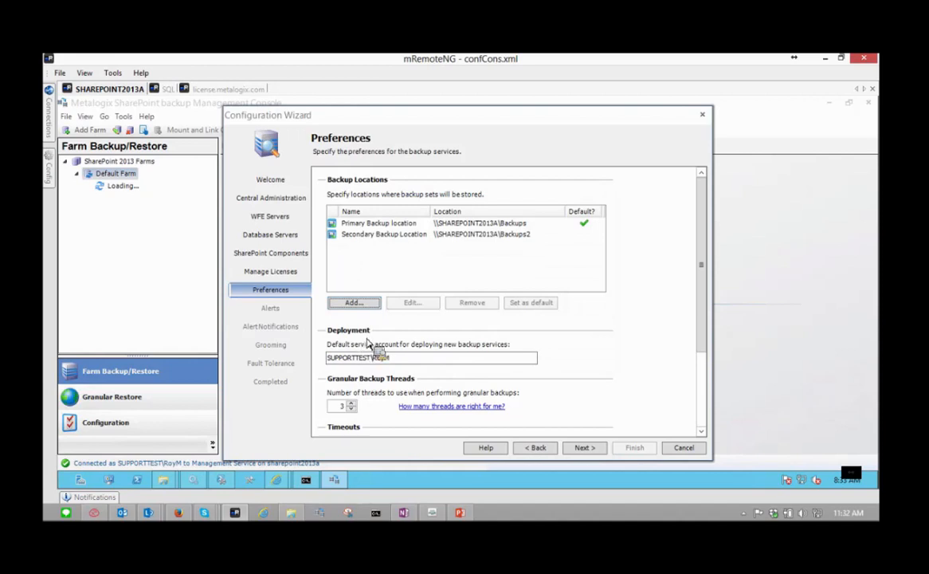
scroll(645, 358, "down", 3)
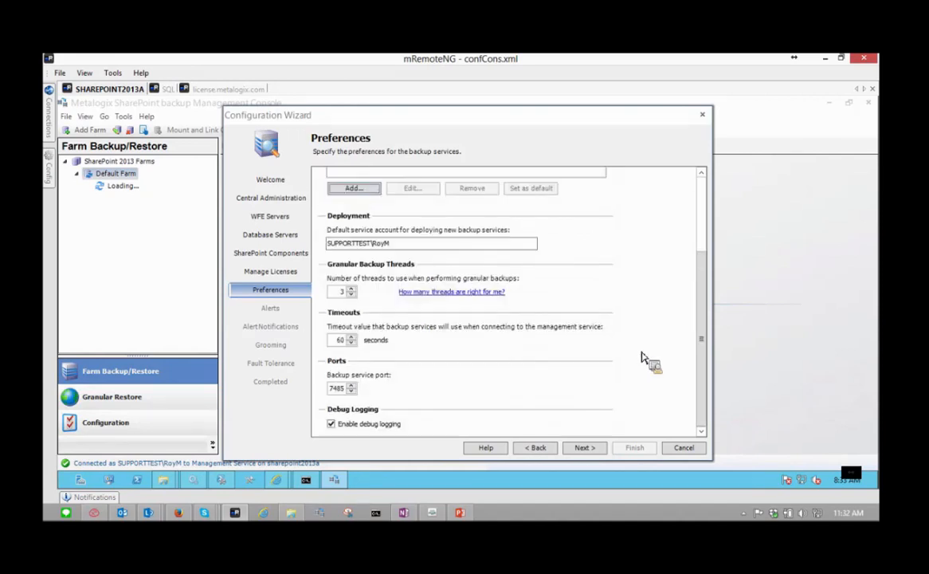
left_click(411, 247)
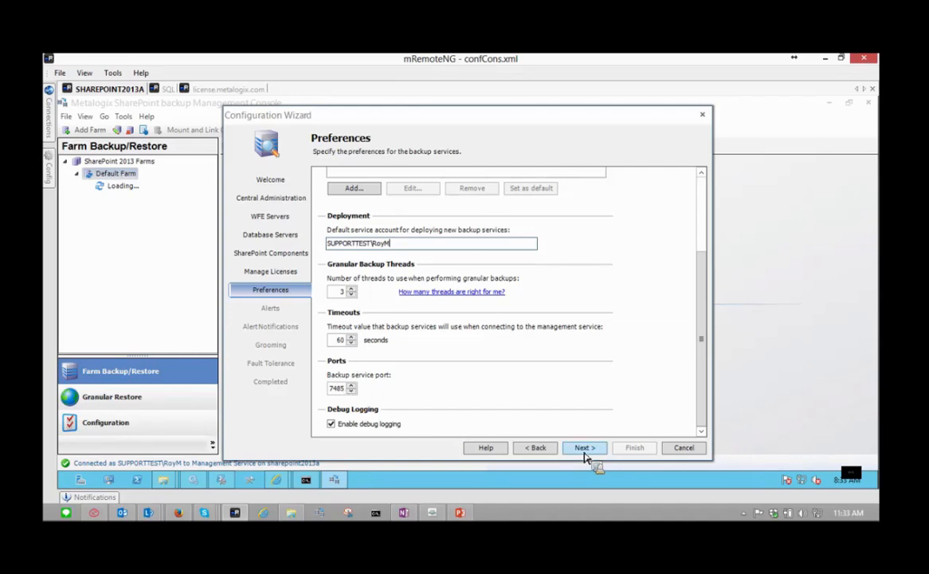
scroll(590, 375, "up", 3)
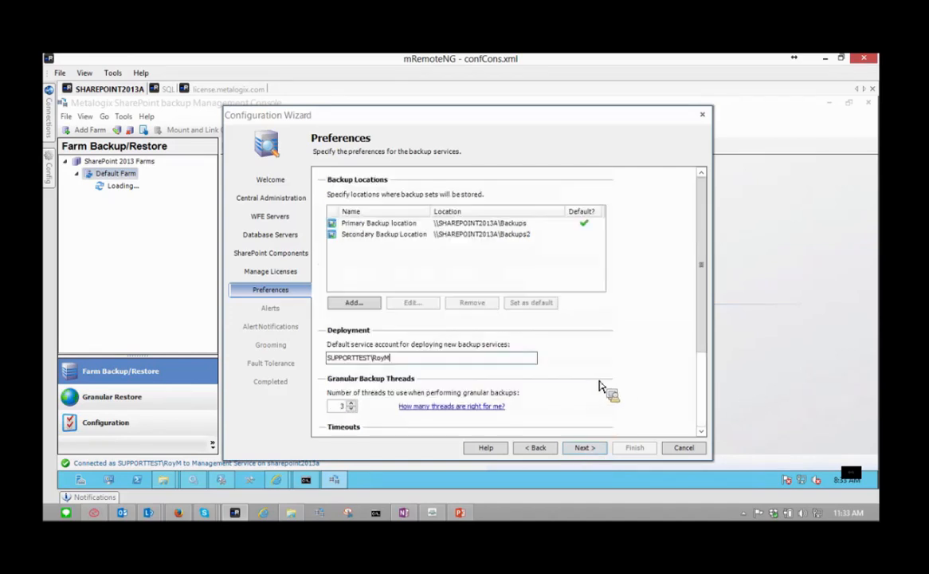
- Keep only Failed and Warning alerts enabled, leaving Successful and secondary service alerts off
left_click(585, 448)
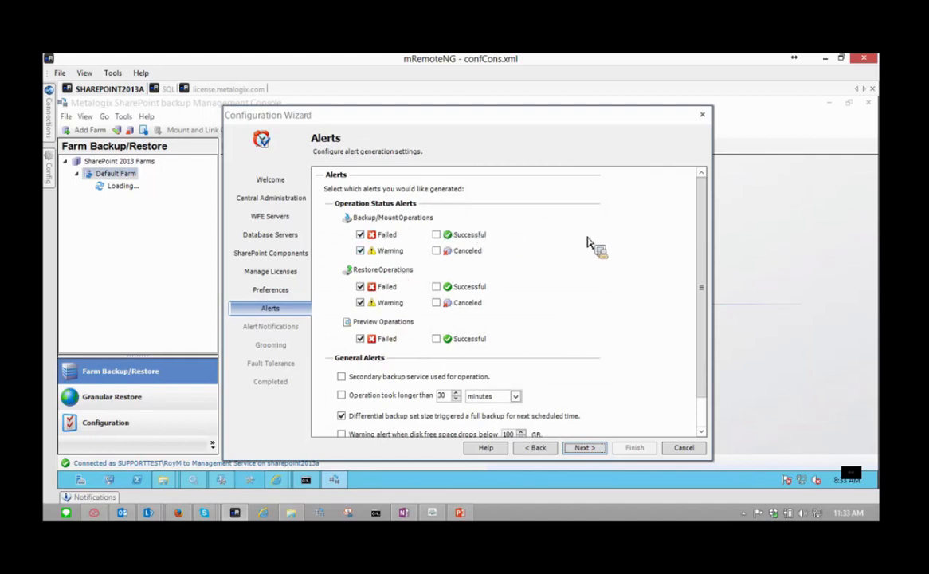
left_click(436, 235)
left_click(436, 234)
scroll(593, 275, "down", 1)
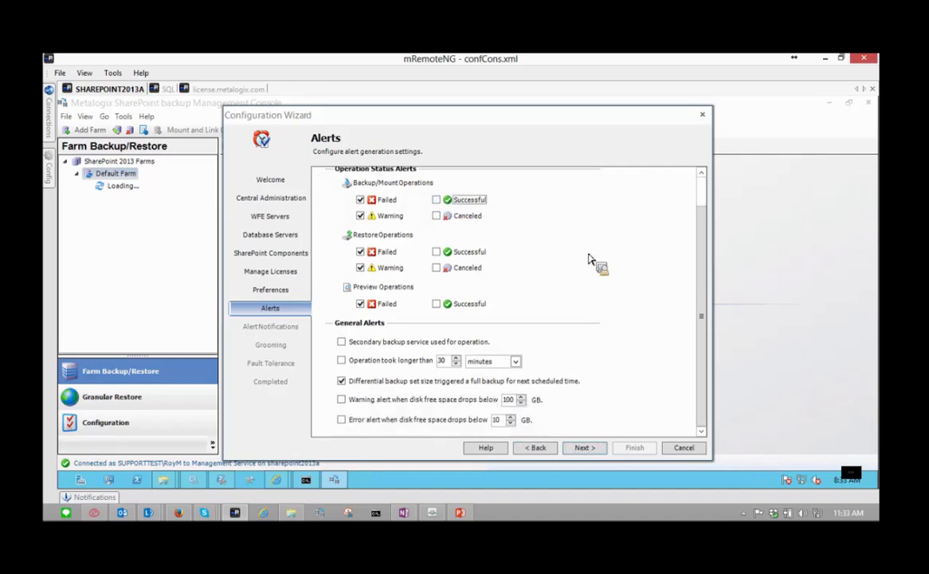
left_click(343, 344)
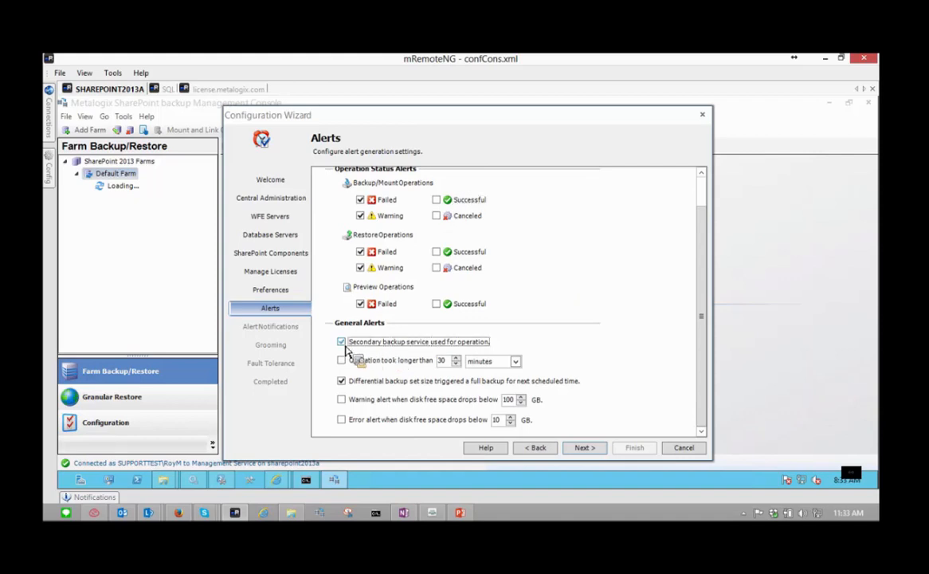
left_click(344, 345)
scroll(590, 355, "up", 1)
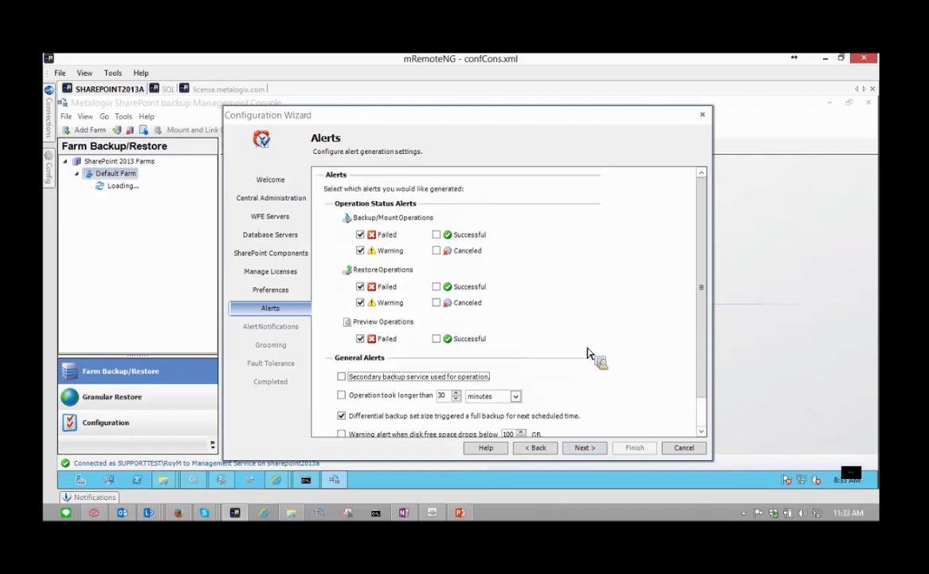
left_click(584, 448)
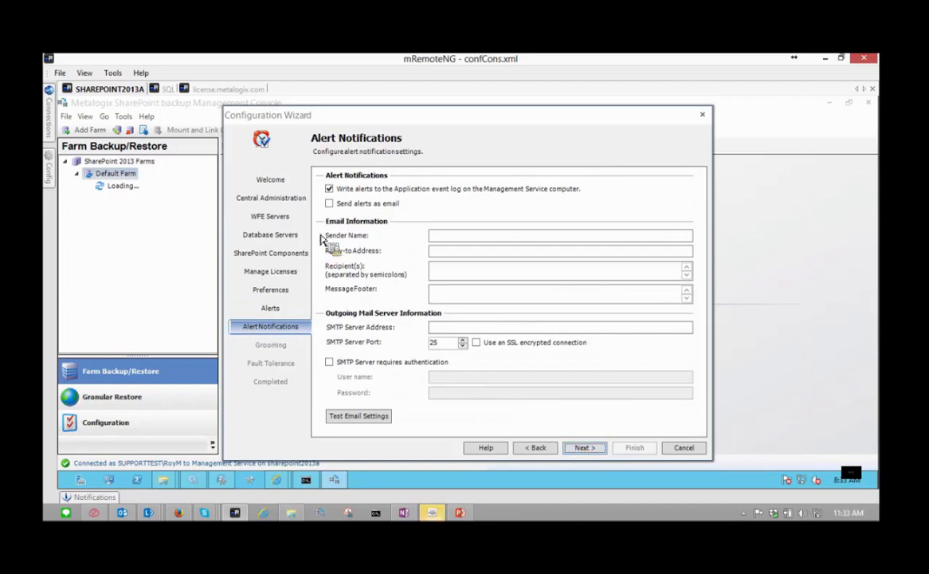
- Enable email alerts, enter the sender e-mail address, and fill in the reply-to address
left_click(345, 205)
left_click(476, 239)
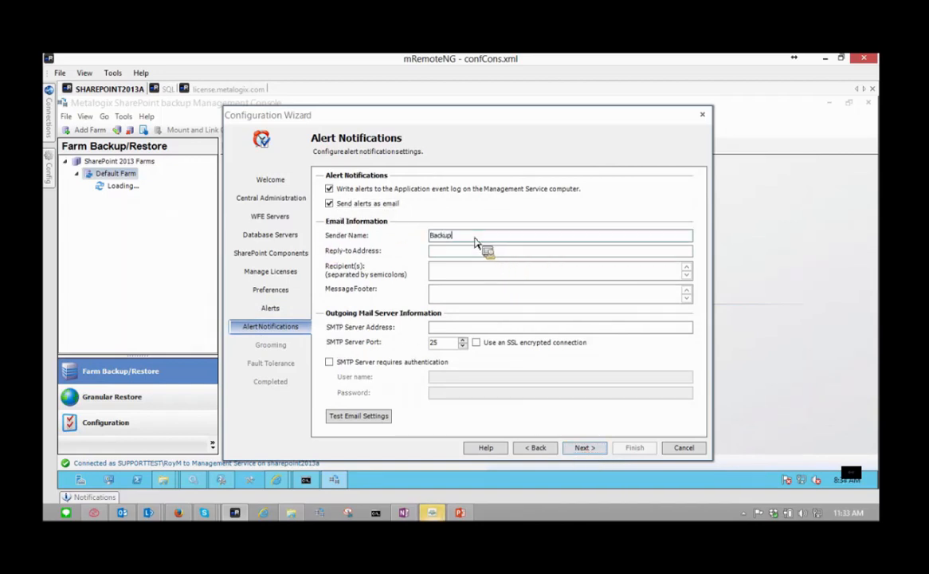
key("Tab")
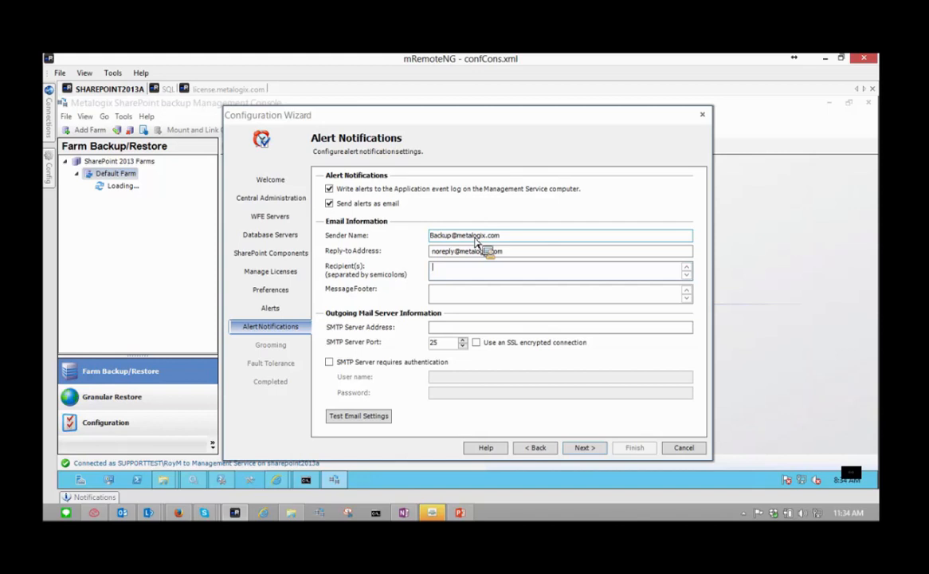
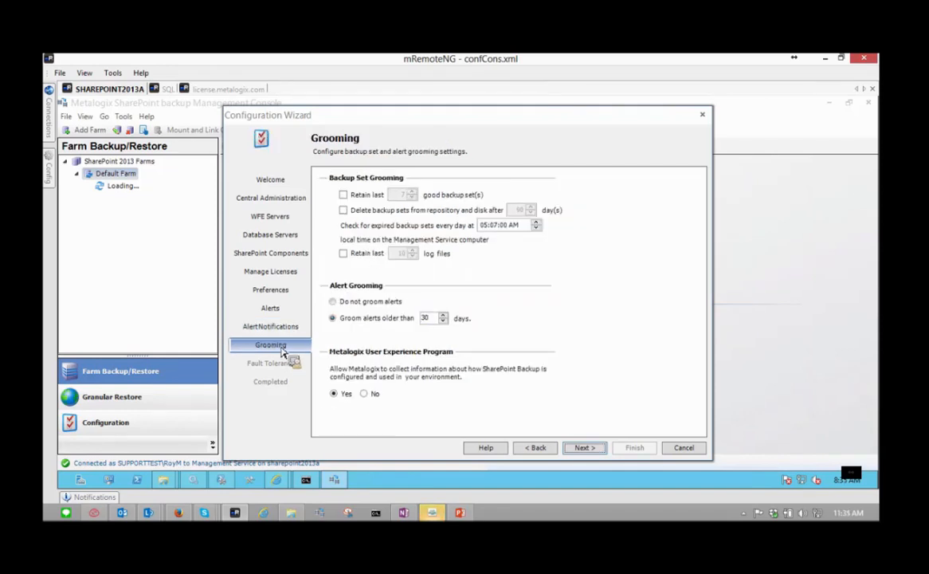
- Enable deleting backup sets after 90 days and set the daily check time to 05:00:00 AM
left_click(345, 212)
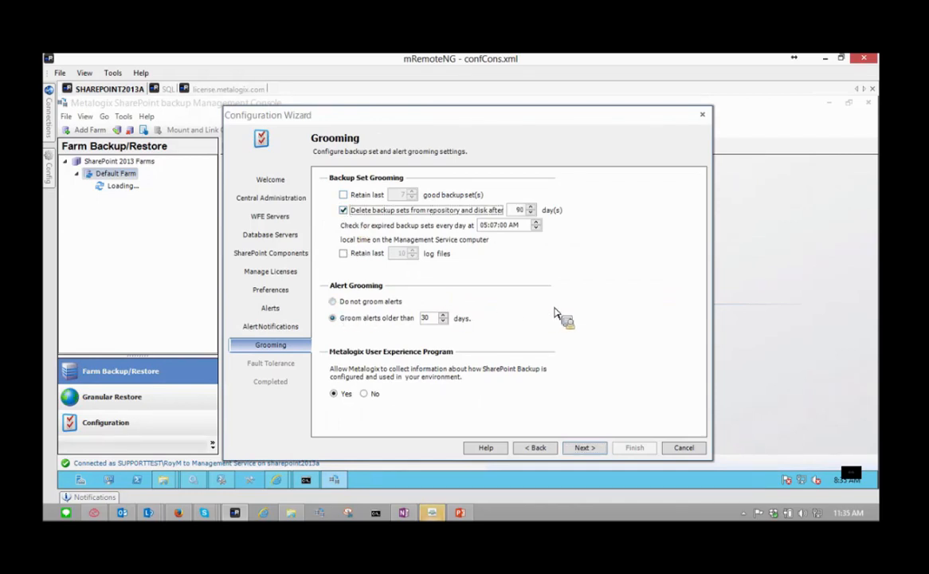
left_click(499, 225)
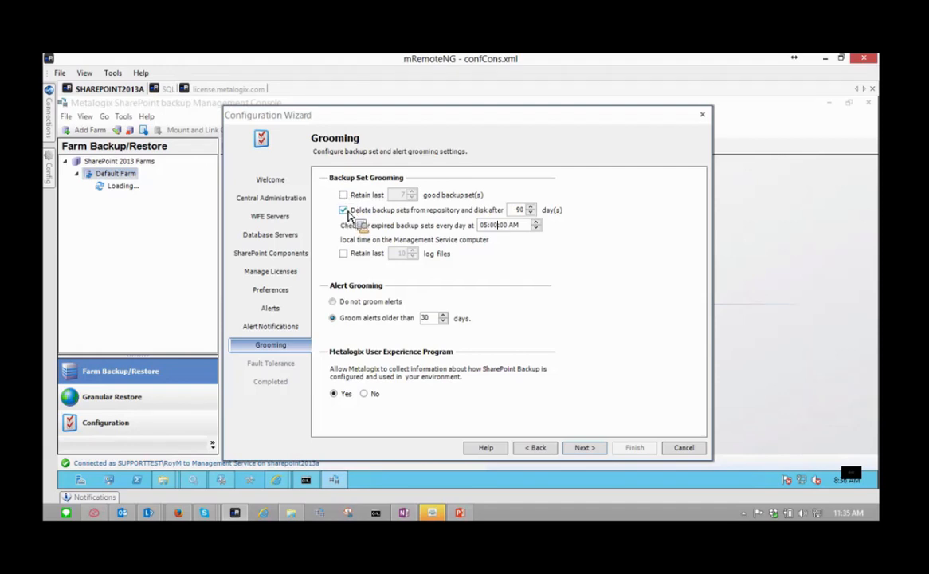
- Set backup set retention to 14 days, keep alert grooming at 30 days, and continue
left_click(531, 212)
type("14")
left_click(344, 320)
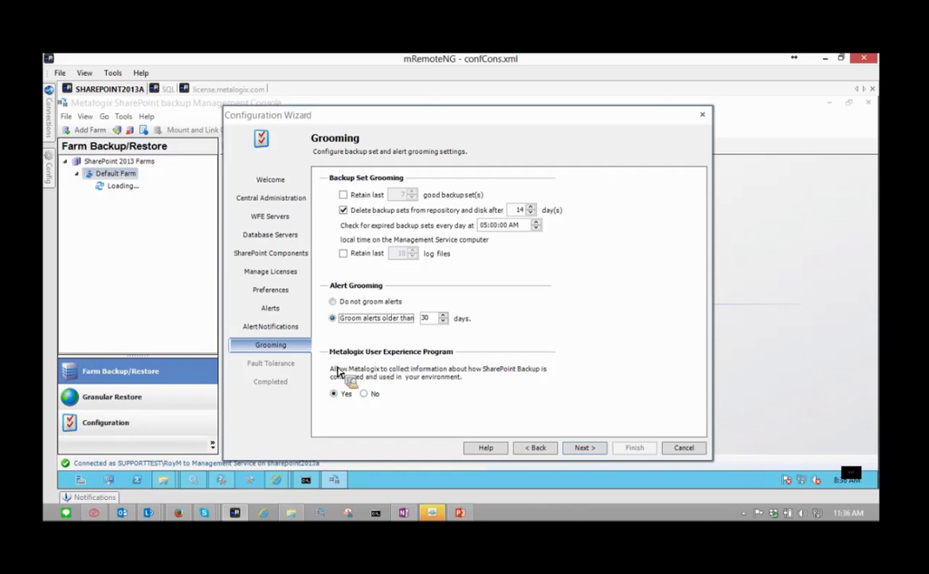
left_click(594, 451)
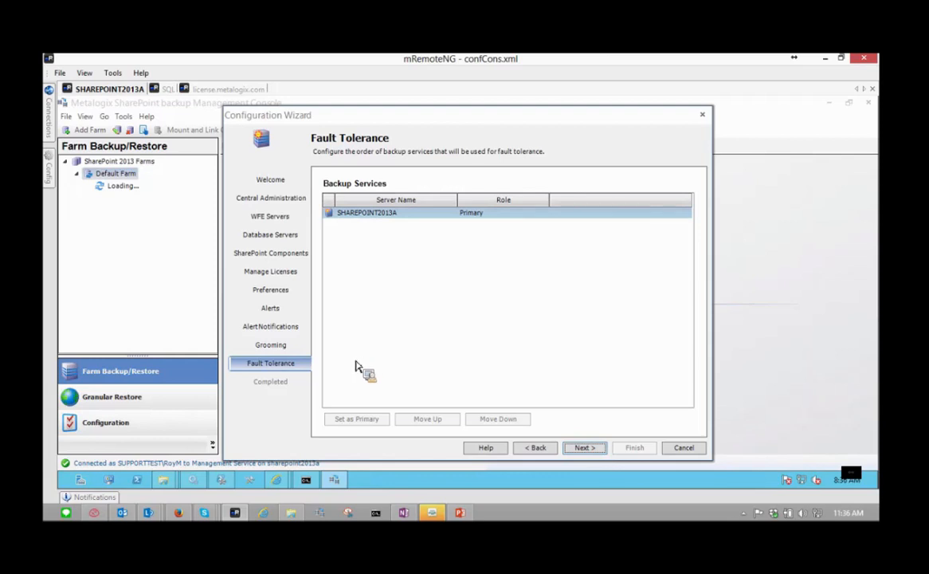
- Select SHAREPOINT2013A as the primary backup service and advance to the Completed page
left_click(414, 216)
left_click(585, 448)
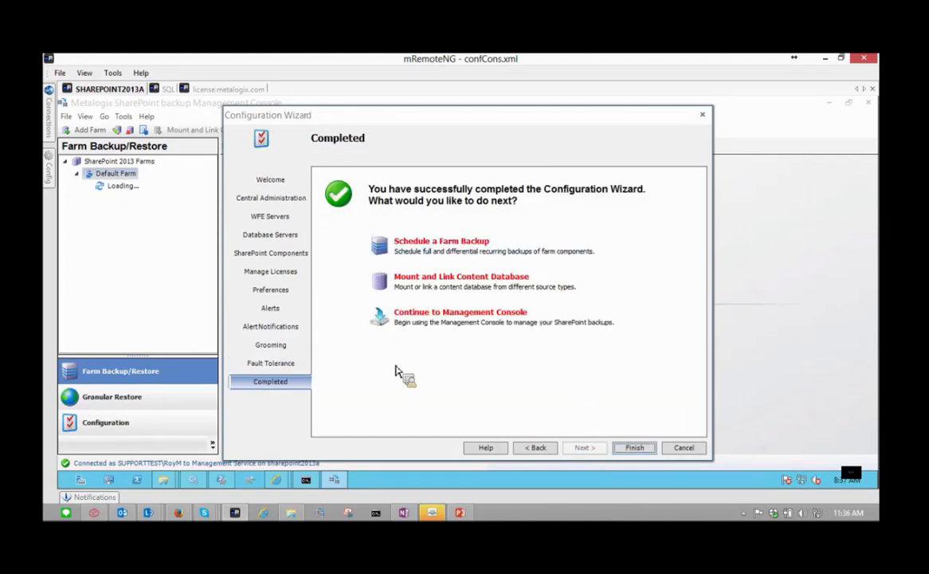